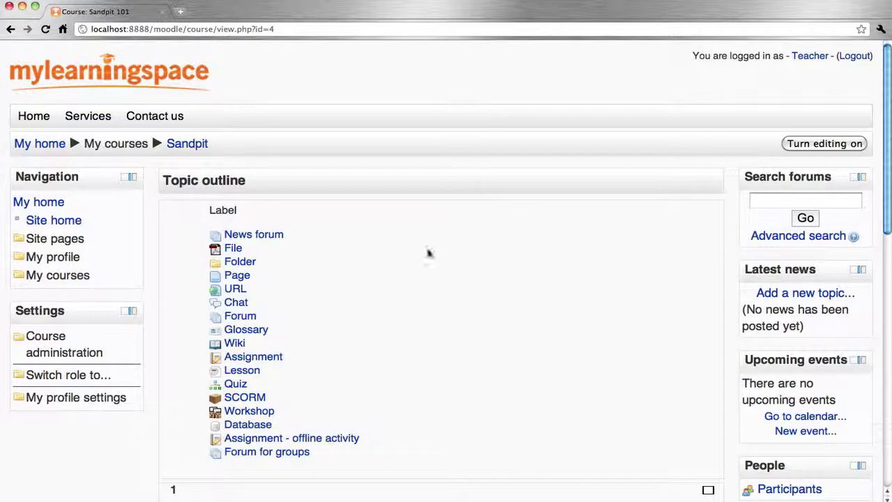
# Open the groupings page in the Sandpit course's group administration
pyautogui.click(96, 353)
pyautogui.click(66, 409)
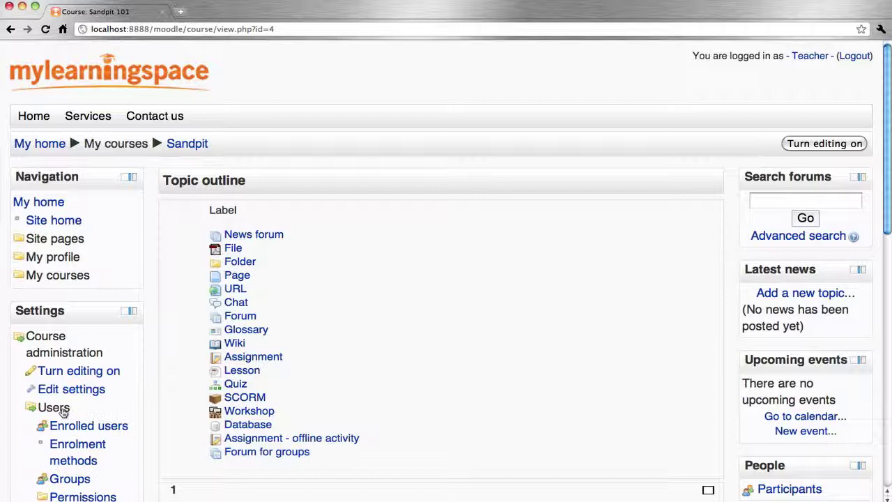
pyautogui.click(84, 480)
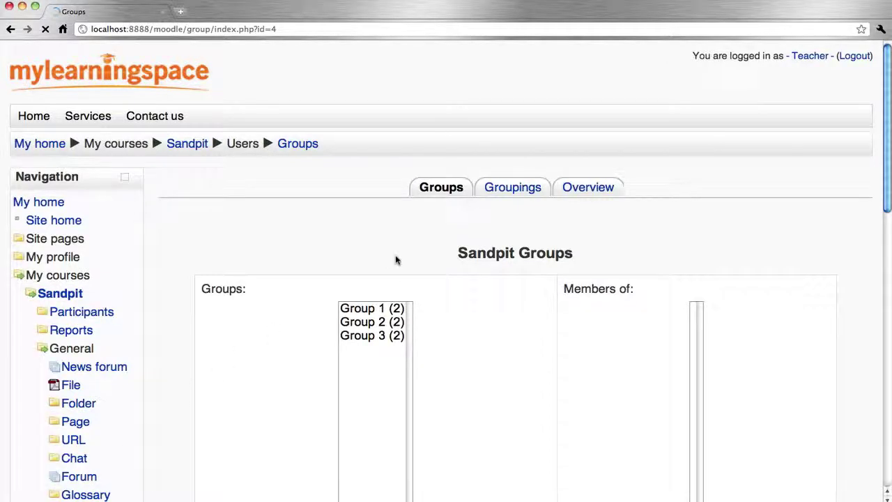
pyautogui.click(514, 188)
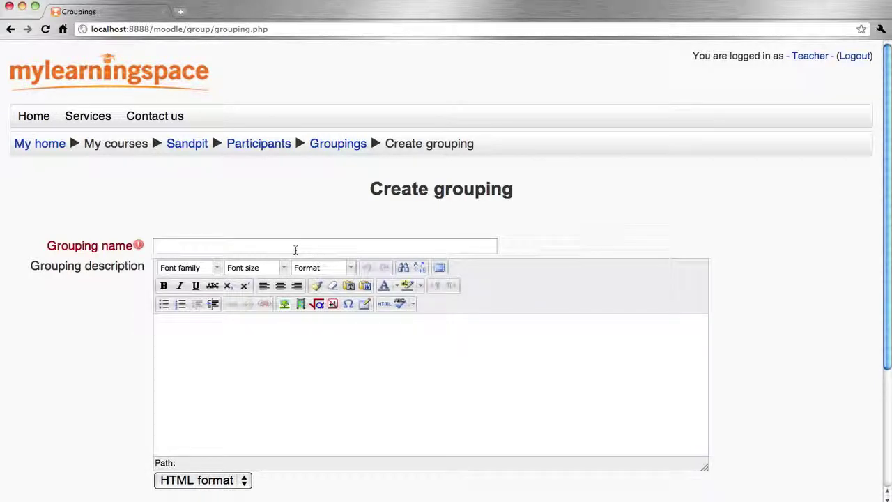
# Create a grouping named "Grouping A" in the Sandpit course and save it
pyautogui.click(295, 250)
pyautogui.write('G')
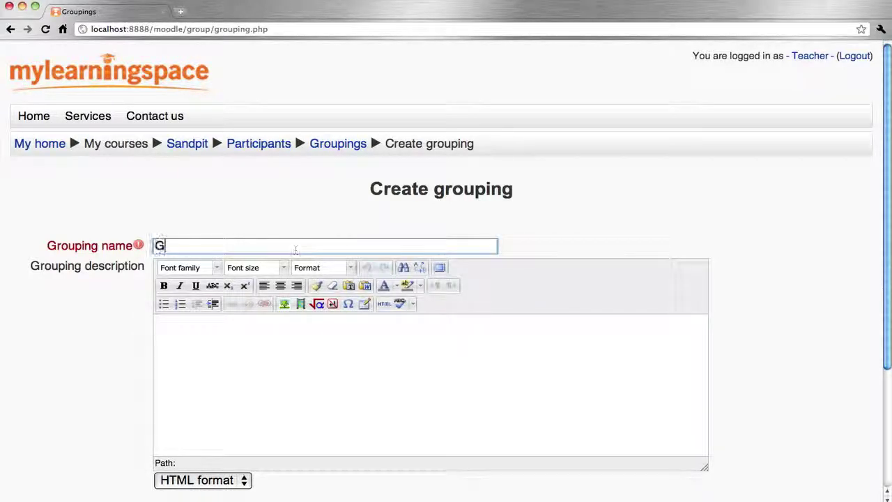
pyautogui.write('rouping')
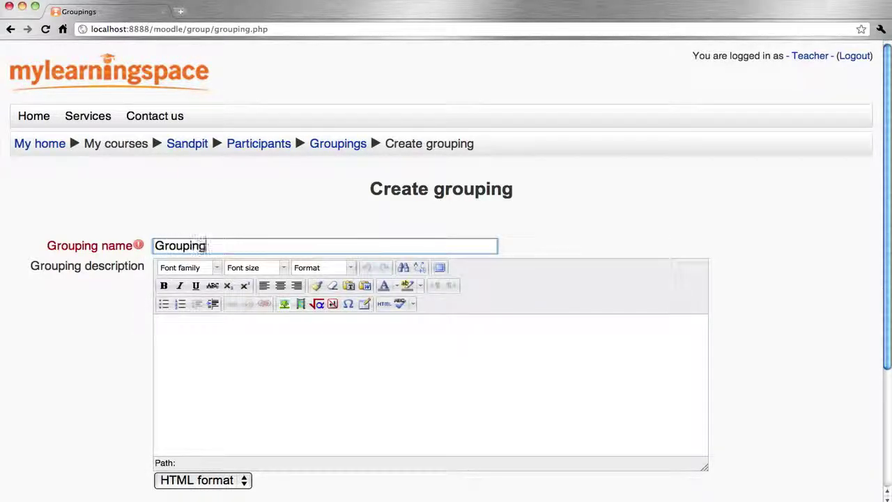
pyautogui.write(' A')
pyautogui.scroll(-5, 303, 306)
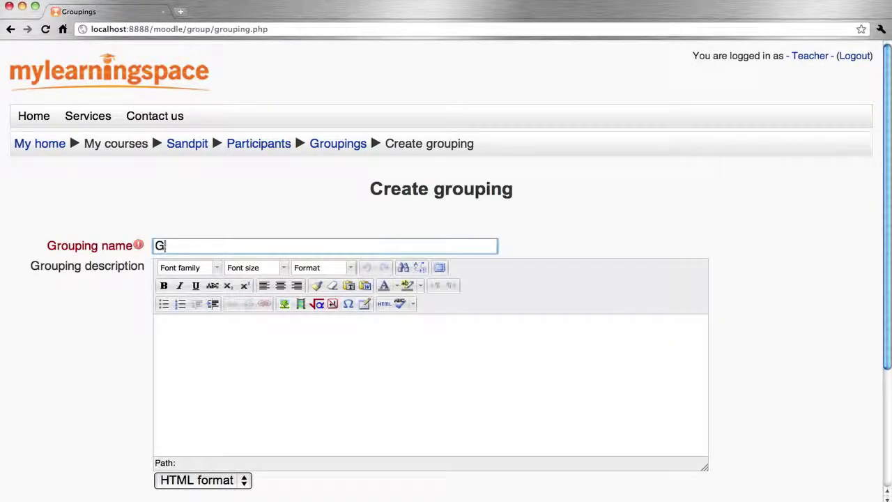
# Create a second grouping named "Grouping B" and save it
pyautogui.write('ng B')
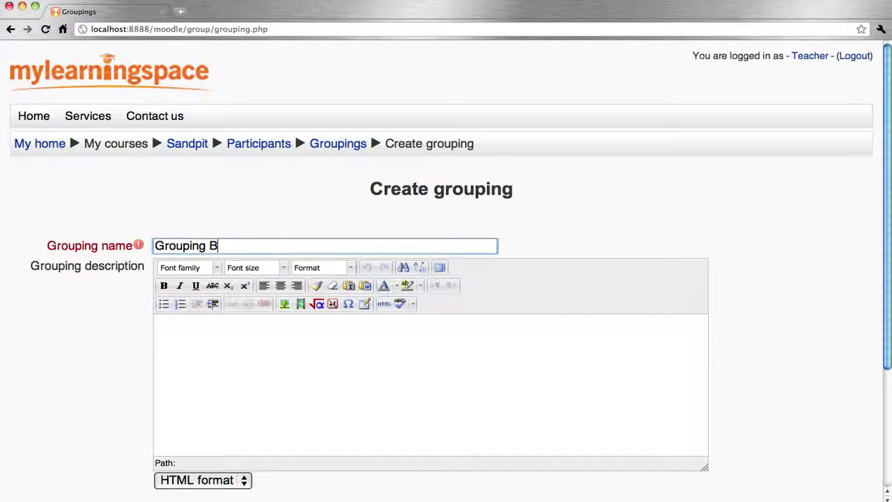
pyautogui.scroll(-5, 236, 321)
pyautogui.click(69, 364)
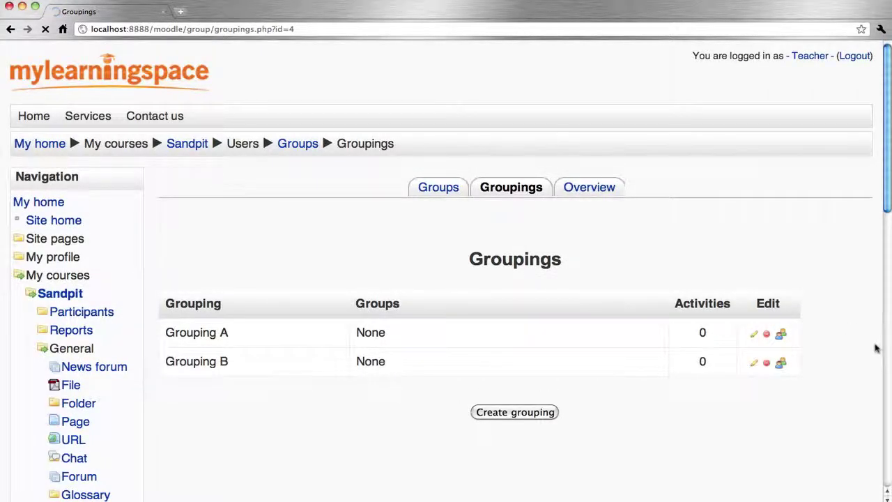
# Add Group 1 and Group 3 to Grouping A and return to the groupings list
pyautogui.click(781, 336)
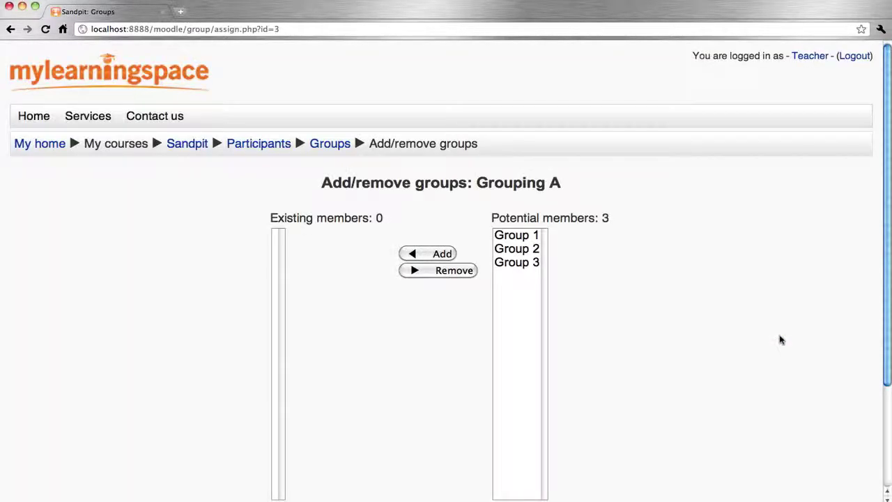
pyautogui.click(527, 238)
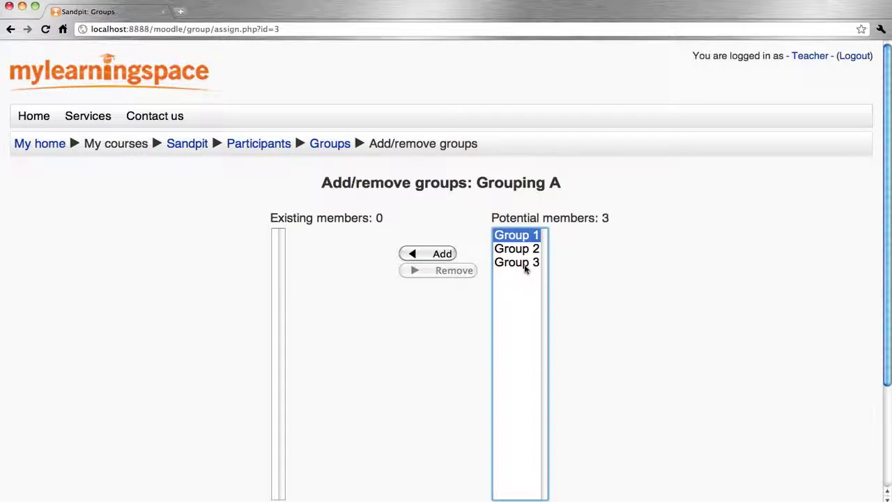
pyautogui.keyDown('super'); pyautogui.click(526, 264); pyautogui.keyUp('super')
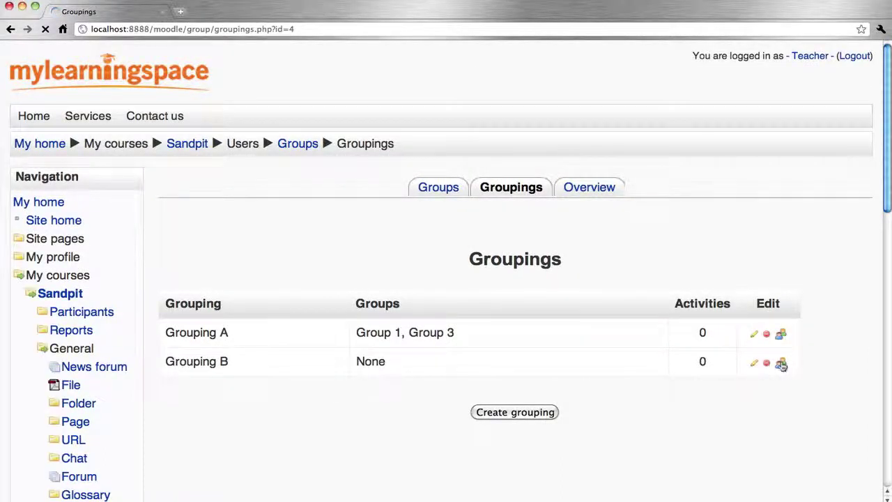
# Add Group 2 to Grouping B
pyautogui.click(780, 363)
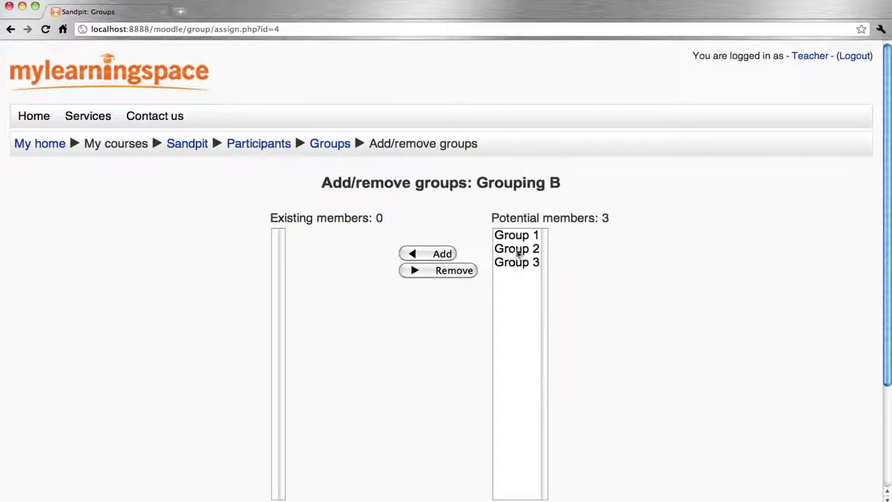
pyautogui.click(517, 250)
pyautogui.click(441, 254)
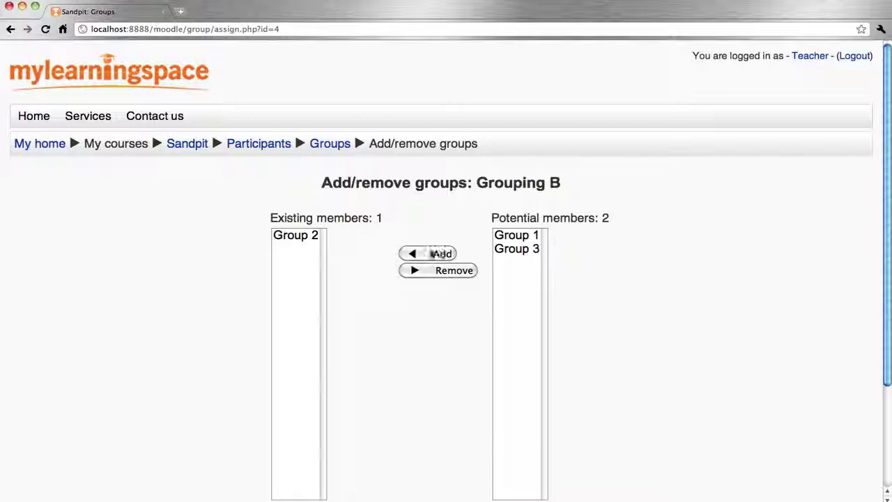
# Return to the Sandpit course with editing on, open the File resource's settings and show the advanced common module settings
pyautogui.click(192, 148)
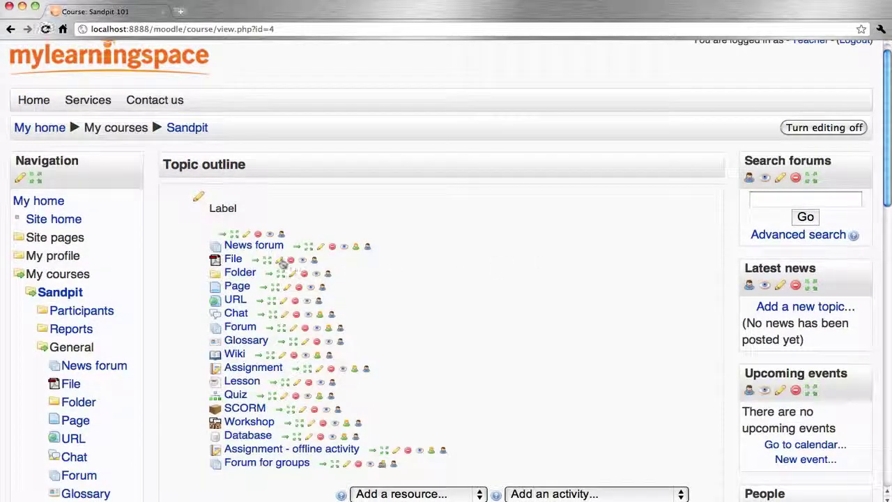
pyautogui.click(281, 260)
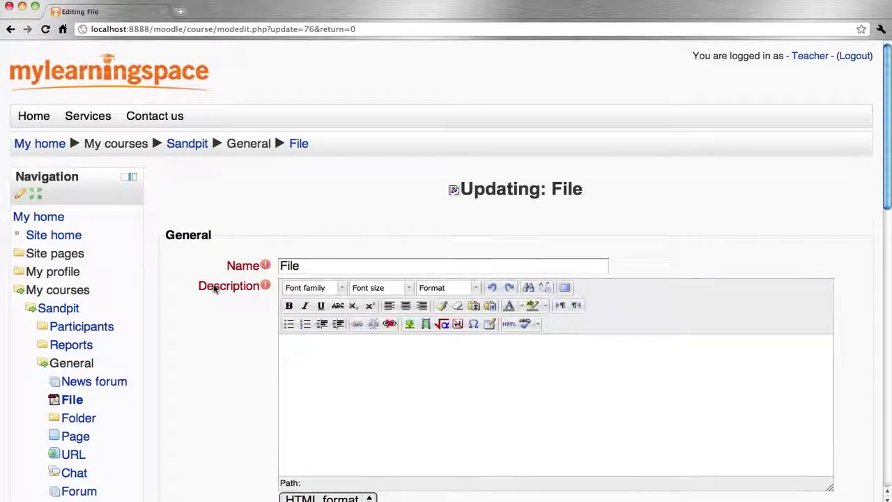
pyautogui.scroll(-5, 214, 289)
pyautogui.scroll(-5, 213, 289)
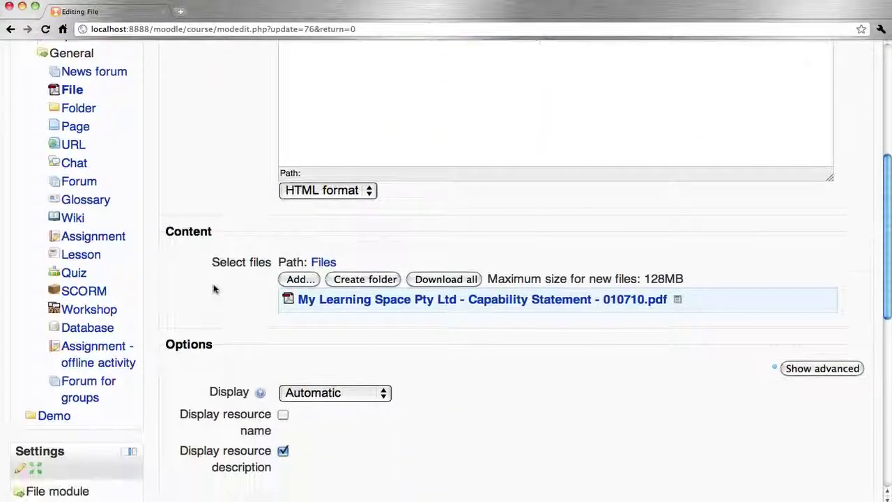
pyautogui.scroll(-5, 214, 289)
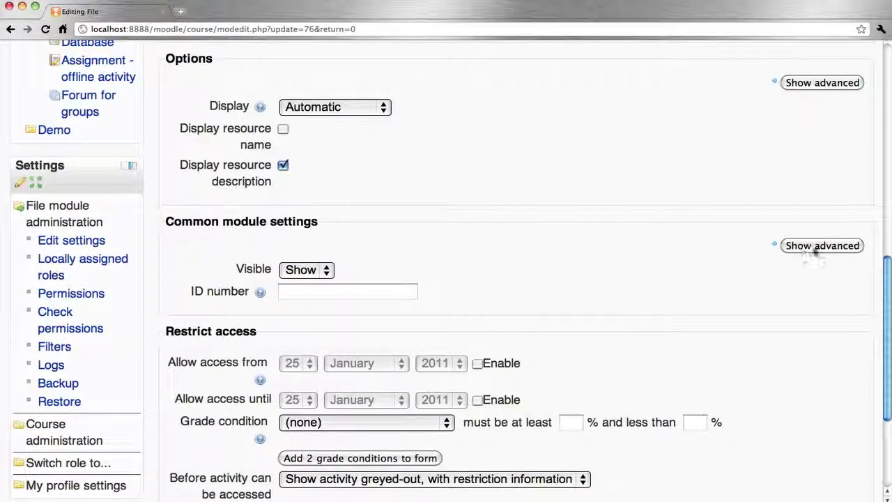
pyautogui.click(816, 247)
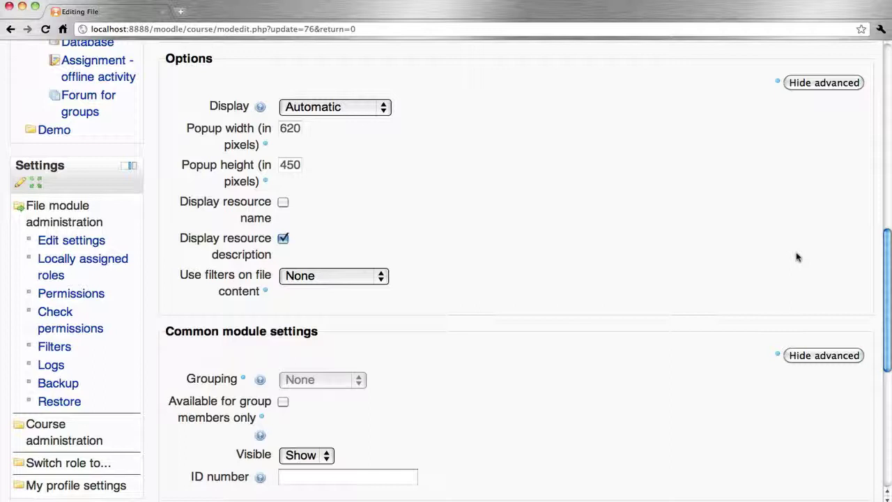
# Make the File resource available for group members only with Grouping A, then save and return to the course
pyautogui.scroll(-4, 623, 299)
pyautogui.scroll(-1, 623, 299)
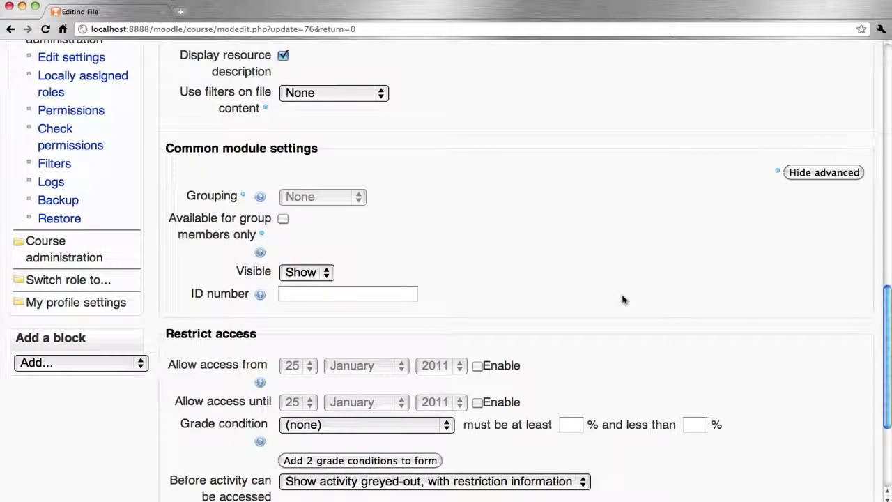
pyautogui.click(282, 221)
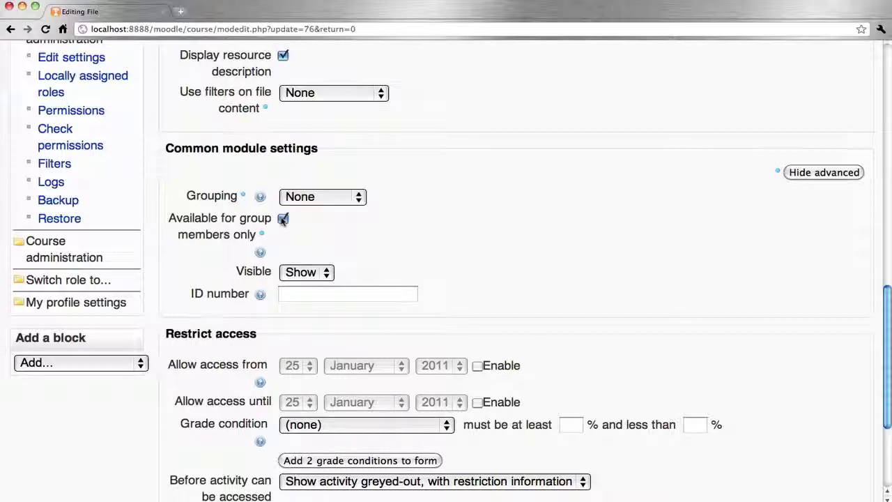
pyautogui.click(349, 198)
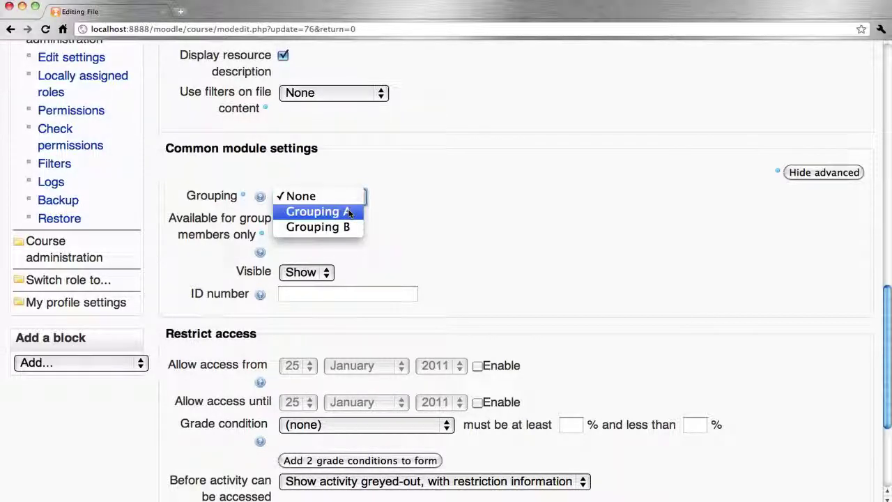
pyautogui.click(349, 213)
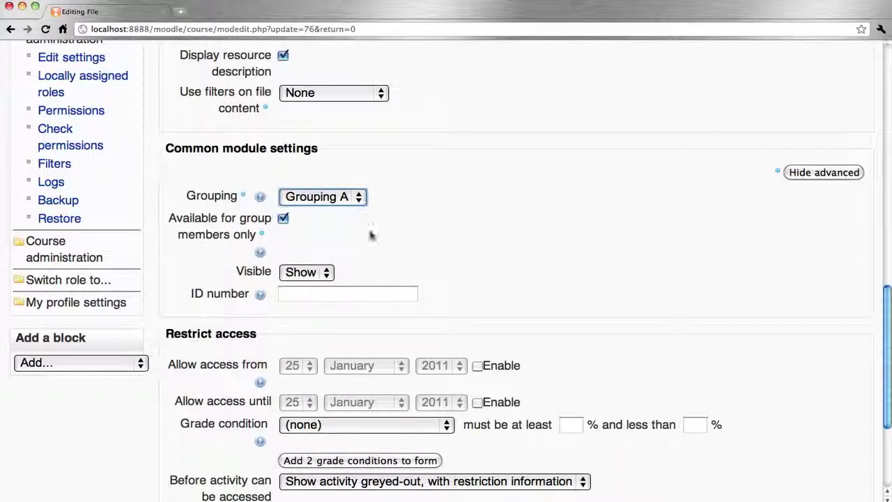
pyautogui.scroll(-5, 425, 274)
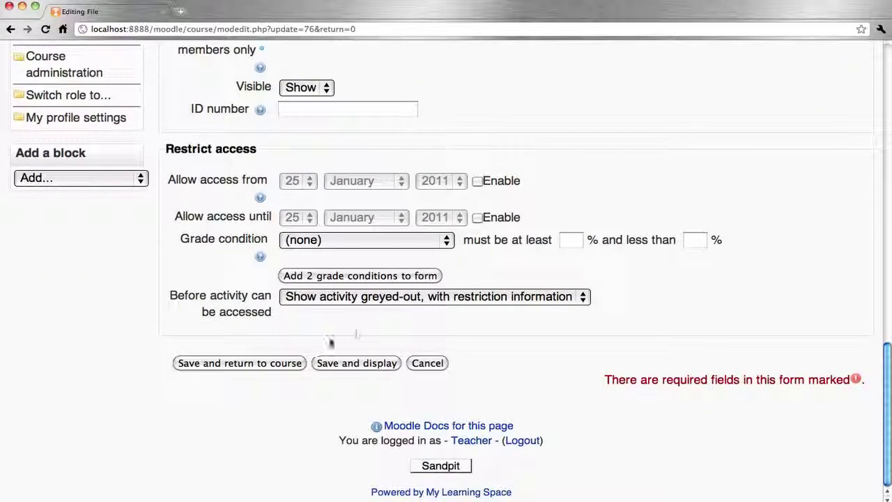
pyautogui.click(253, 363)
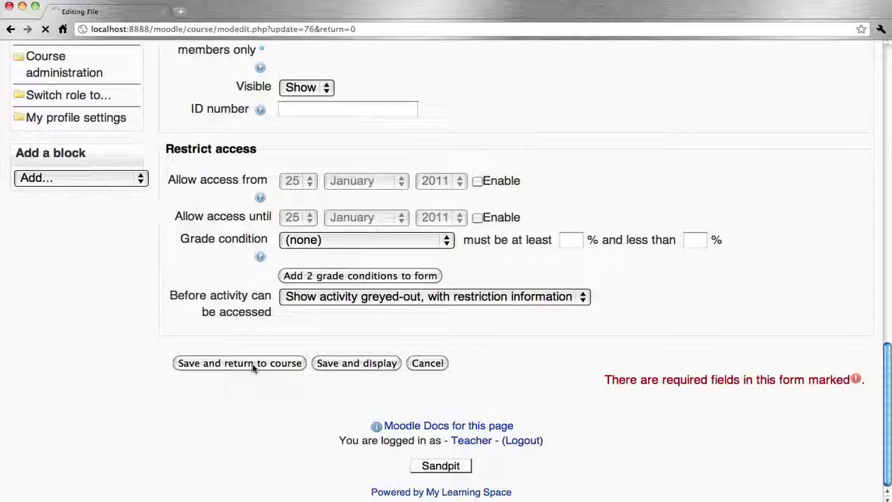